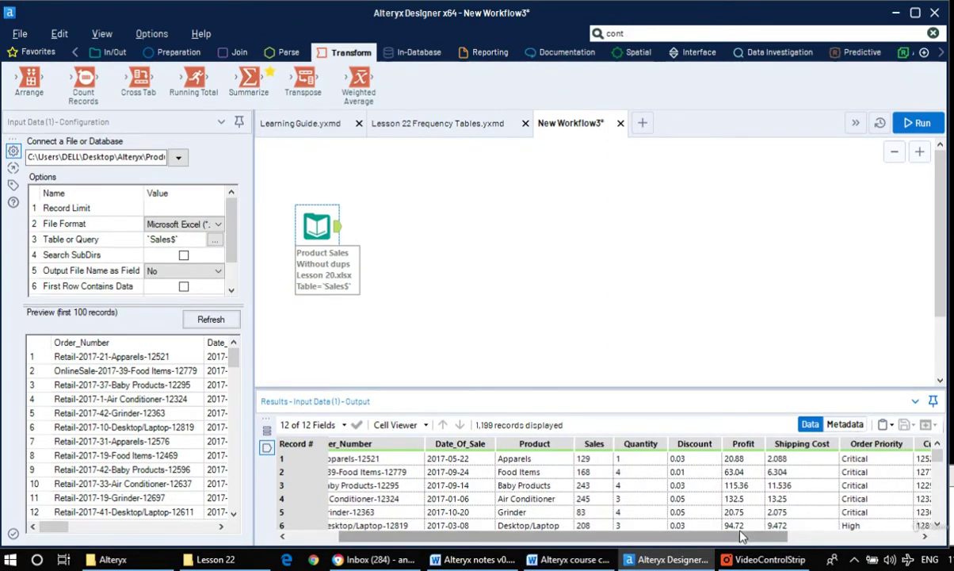
Examine the columns and records of the product sales input data
{"action": "left_click_drag", "start_coordinate": [847, 537], "coordinate": [661, 512]}
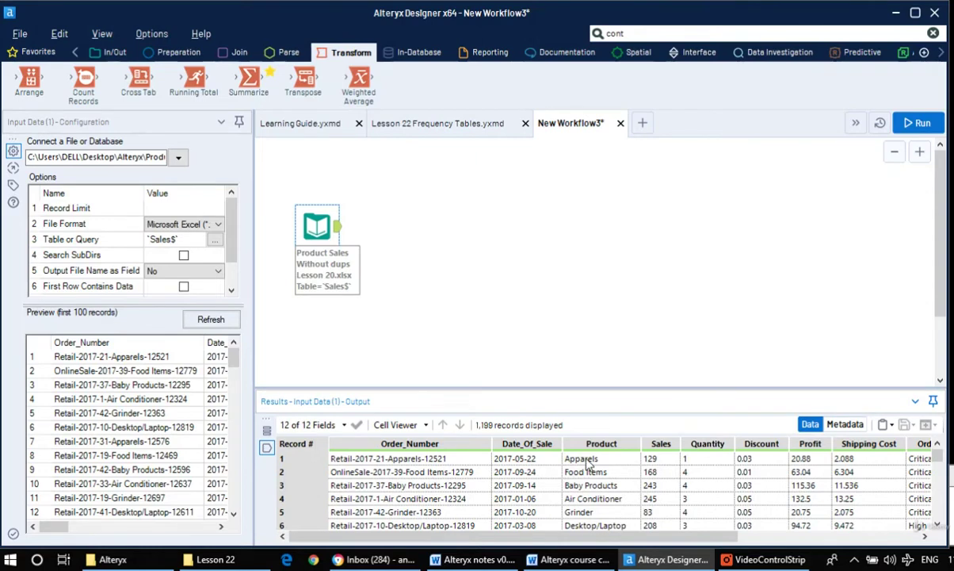
{"action": "scroll", "coordinate": [587, 464], "scroll_direction": "down", "scroll_amount": 3}
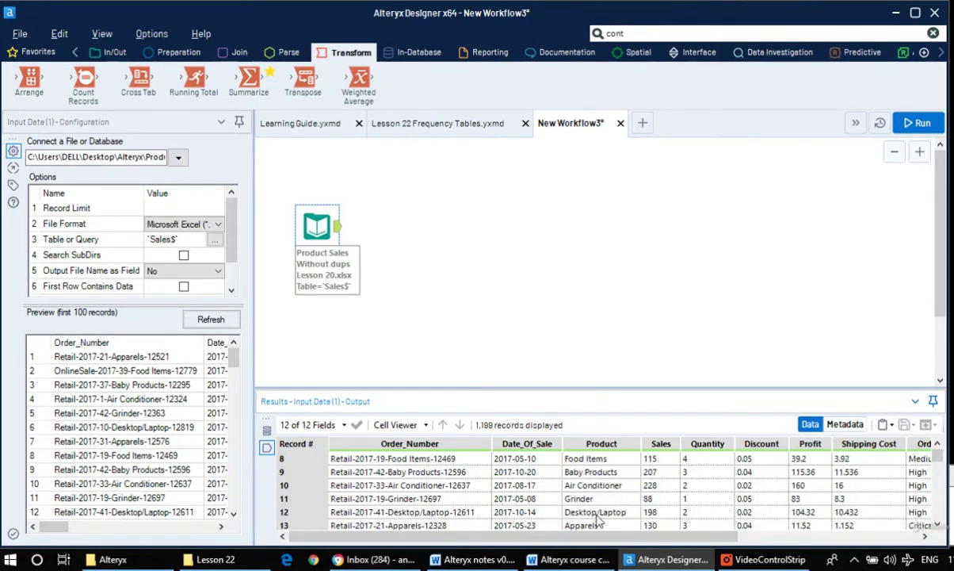
{"action": "scroll", "coordinate": [600, 523], "scroll_direction": "down", "scroll_amount": 1}
{"action": "scroll", "coordinate": [602, 511], "scroll_direction": "up", "scroll_amount": 3}
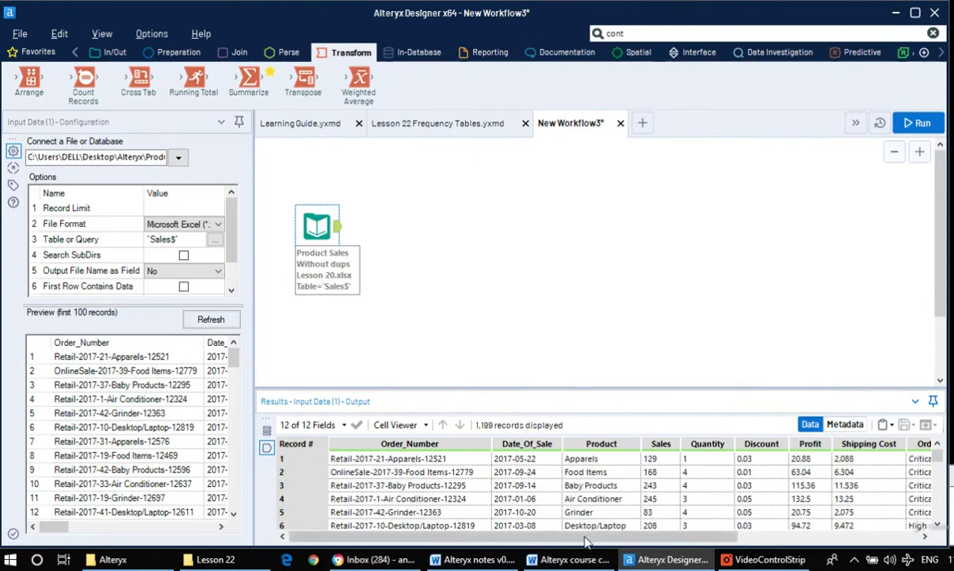
{"action": "left_click_drag", "start_coordinate": [628, 536], "coordinate": [775, 539]}
{"action": "scroll", "coordinate": [769, 515], "scroll_direction": "down", "scroll_amount": 2}
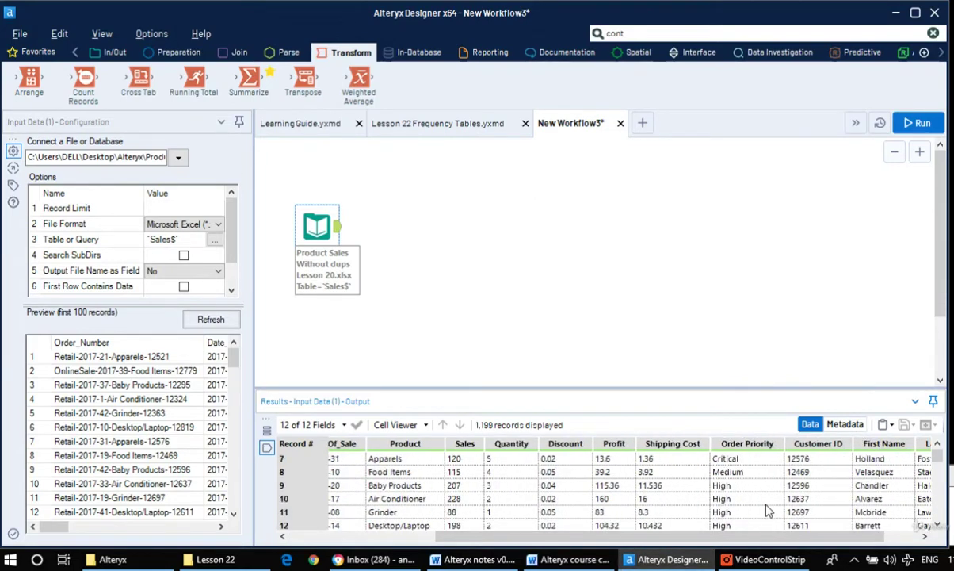
{"action": "scroll", "coordinate": [767, 512], "scroll_direction": "up", "scroll_amount": 2}
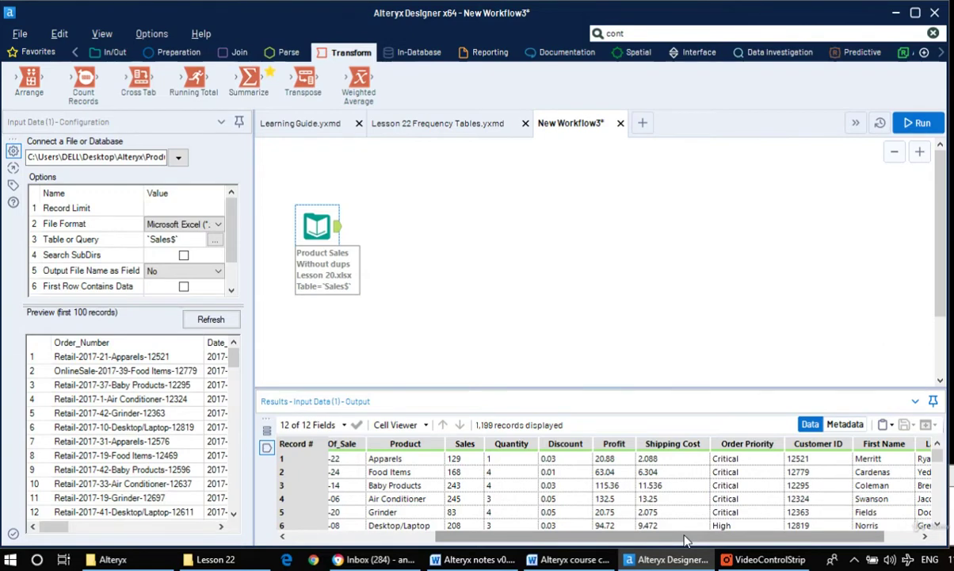
Find the Frequency Table tool by searching "frequency", place it beside the sales input and connect the input to it
{"action": "left_click", "coordinate": [445, 230]}
{"action": "left_click", "coordinate": [648, 31]}
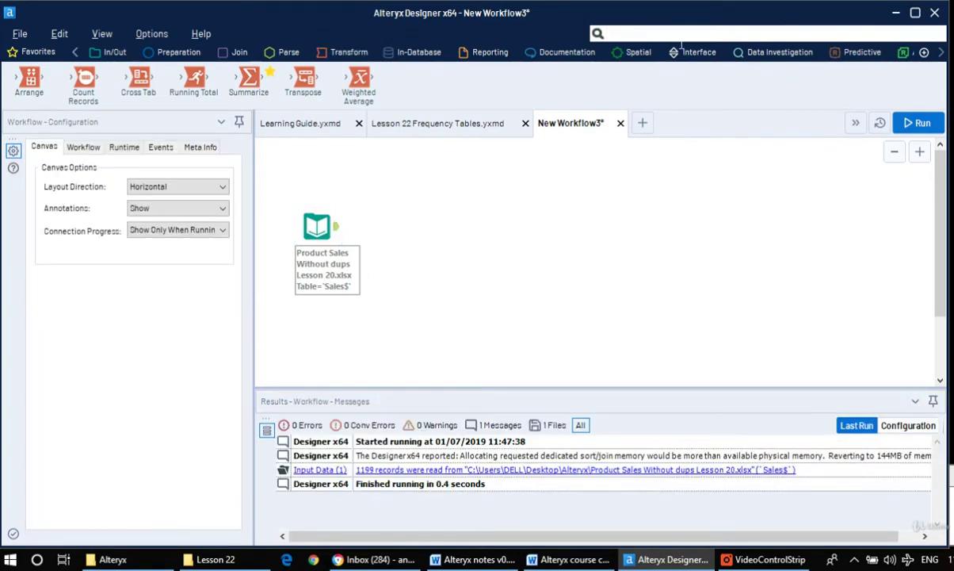
{"action": "type", "text": "frequen"}
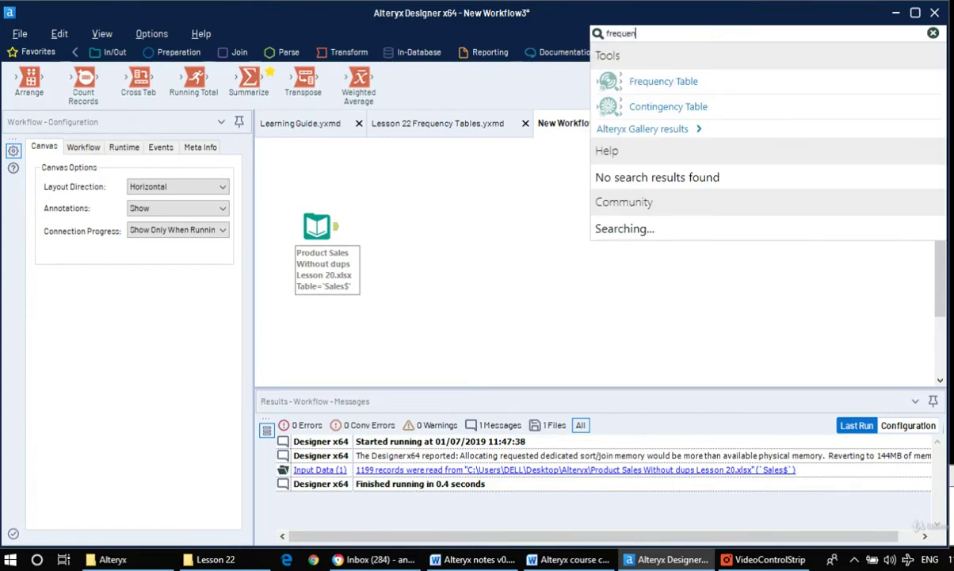
{"action": "type", "text": "cy"}
{"action": "left_click_drag", "start_coordinate": [646, 83], "coordinate": [488, 227]}
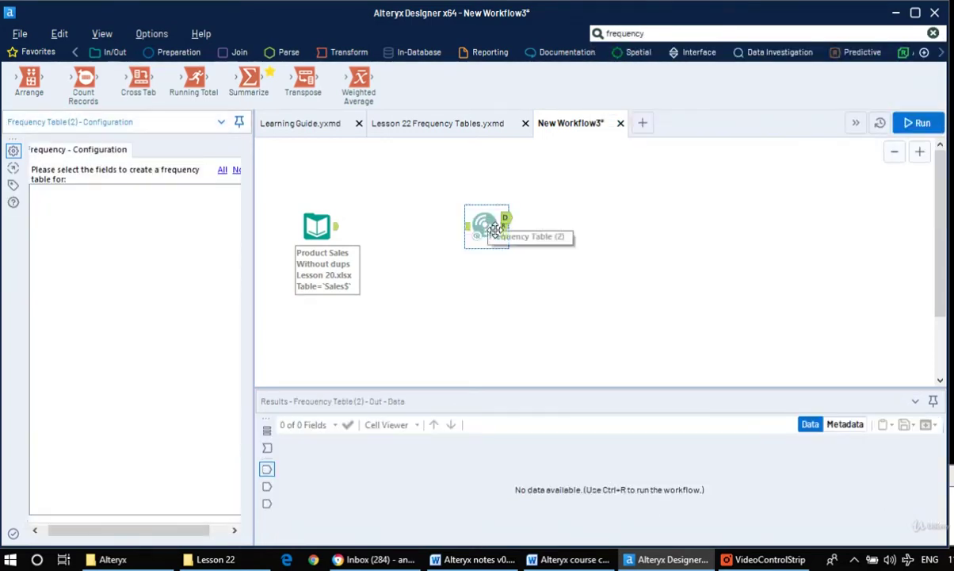
{"action": "left_click_drag", "start_coordinate": [336, 228], "coordinate": [500, 228]}
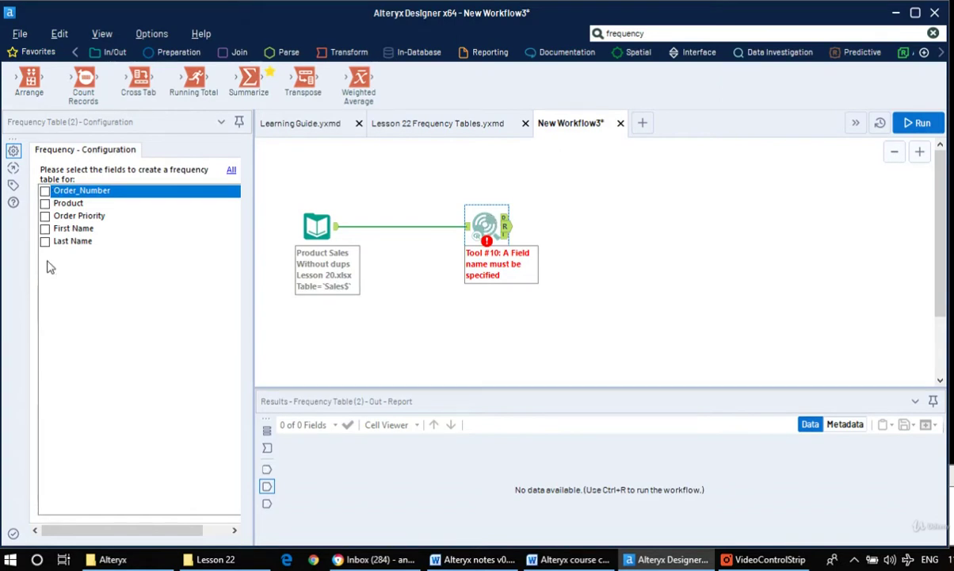
Compare the Frequency Table's available fields with the field types in the sales input's metadata
{"action": "left_click", "coordinate": [311, 220]}
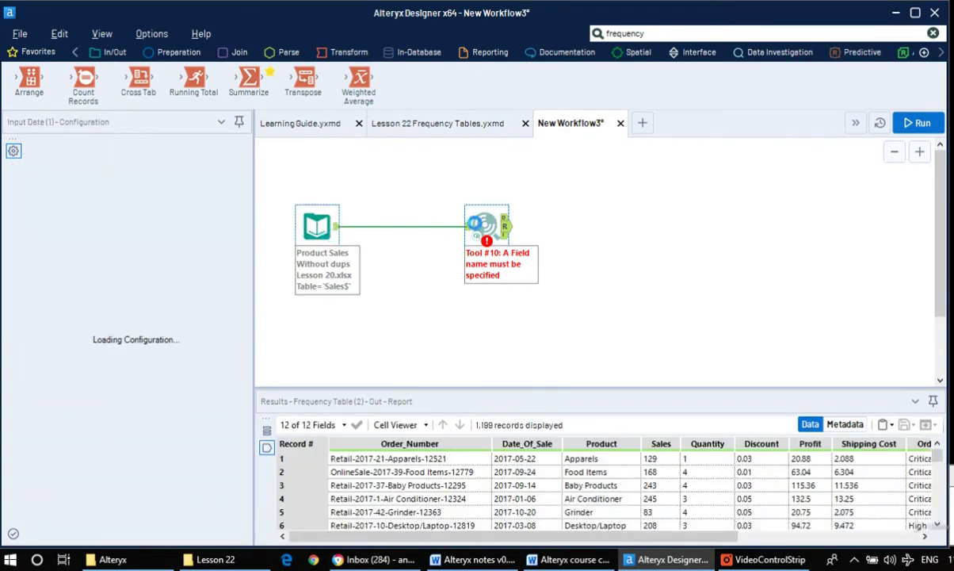
{"action": "left_click", "coordinate": [485, 225]}
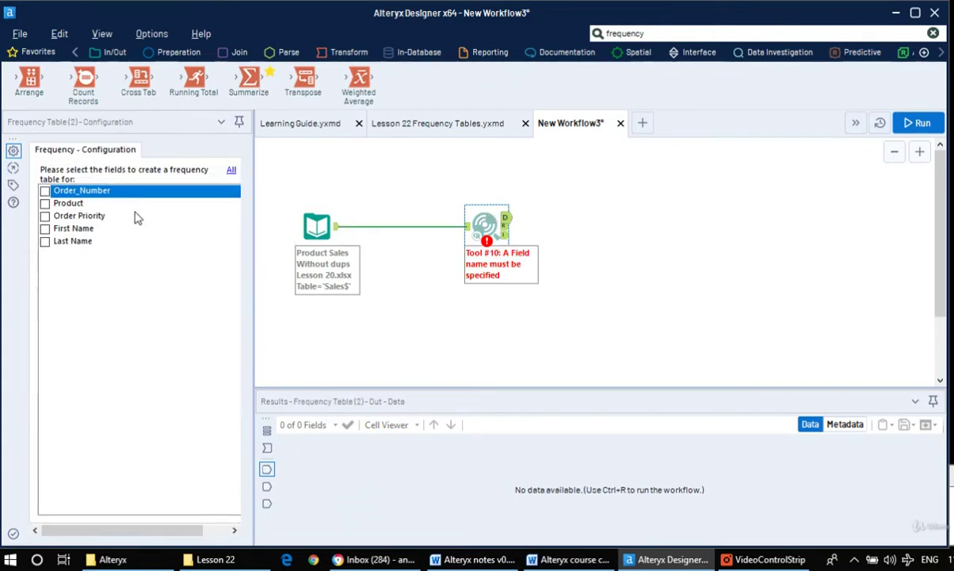
{"action": "left_click", "coordinate": [315, 227]}
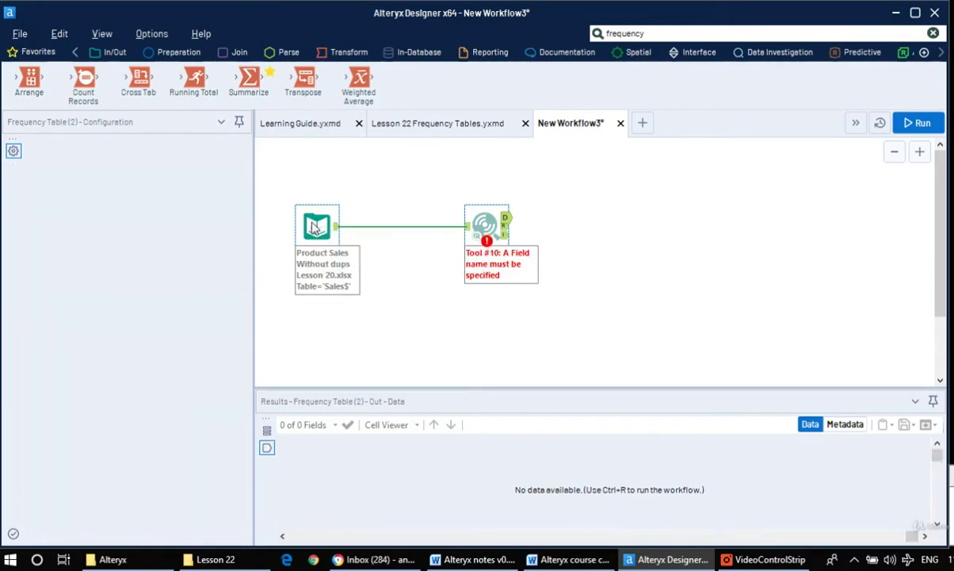
{"action": "left_click", "coordinate": [840, 428]}
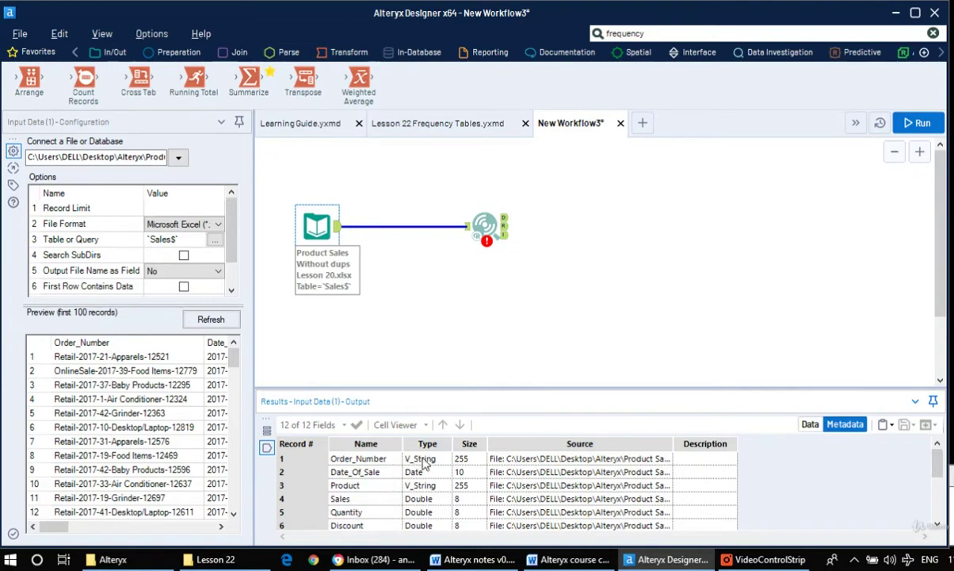
{"action": "scroll", "coordinate": [456, 490], "scroll_direction": "down", "scroll_amount": 2}
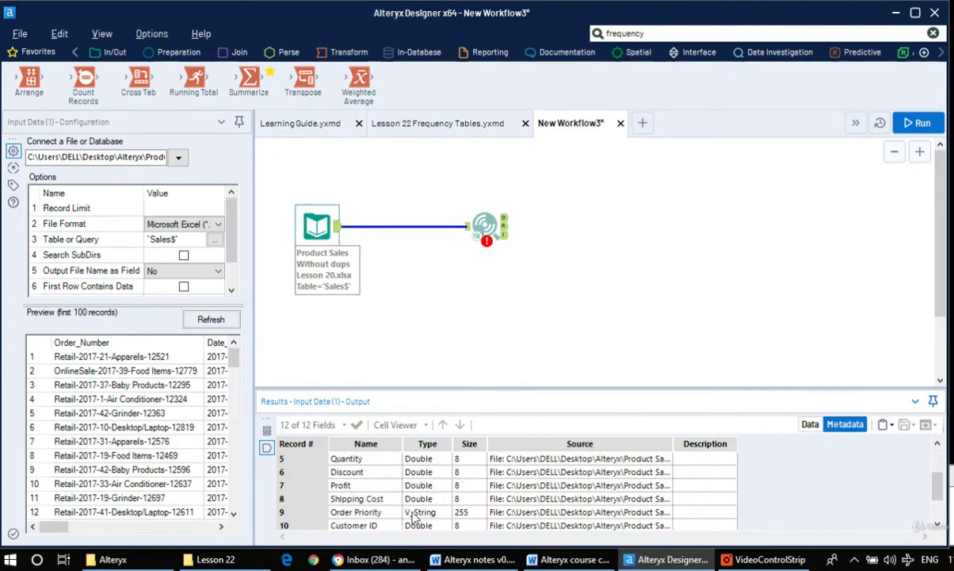
{"action": "scroll", "coordinate": [432, 513], "scroll_direction": "up", "scroll_amount": 2}
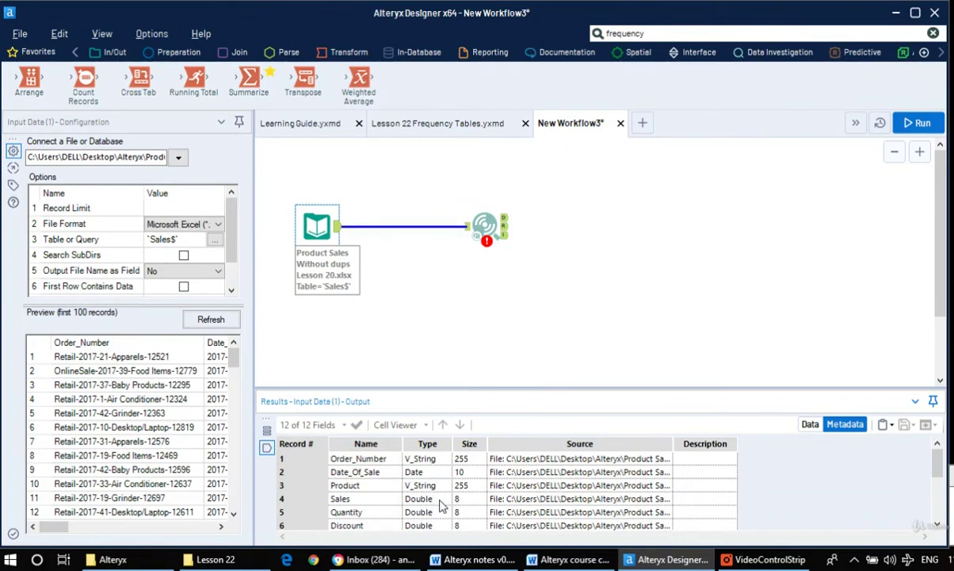
Set the Frequency Table to use the Product field and run the workflow
{"action": "left_click", "coordinate": [487, 226]}
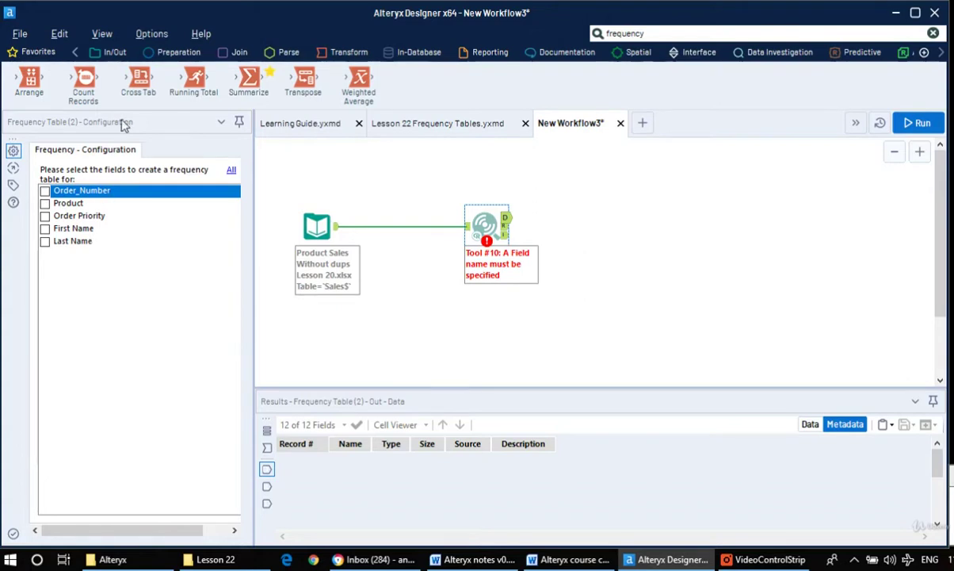
{"action": "left_click", "coordinate": [45, 204]}
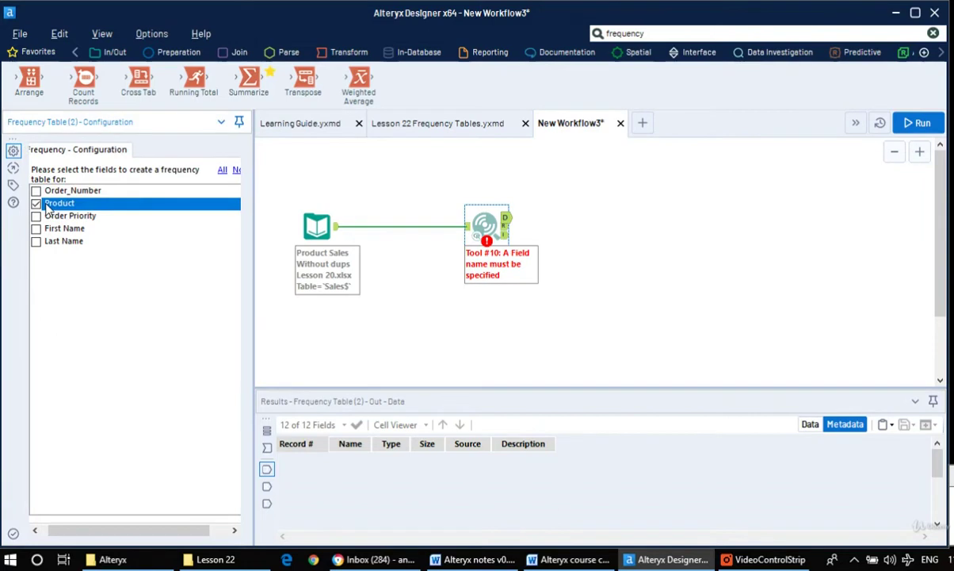
{"action": "left_click", "coordinate": [918, 122]}
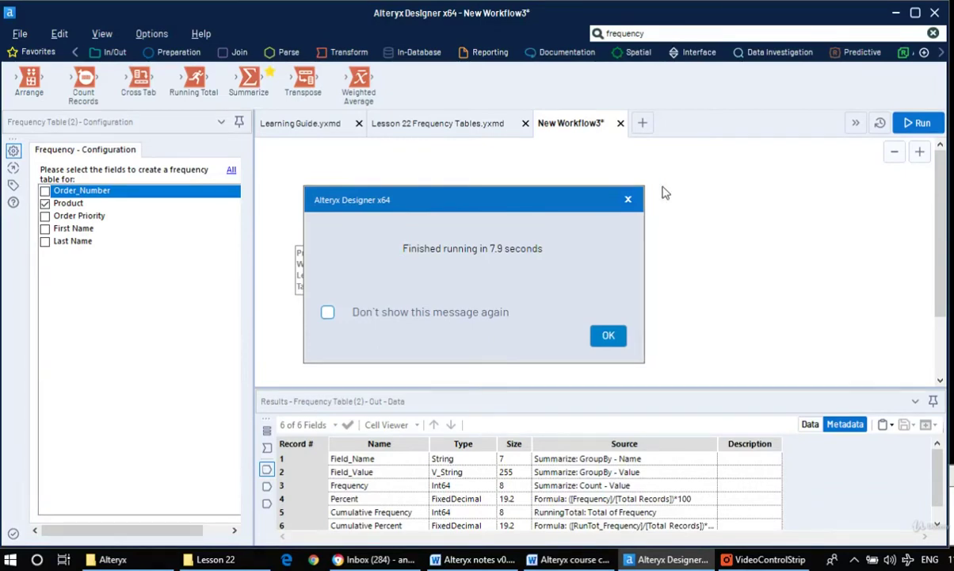
{"action": "left_click", "coordinate": [609, 335]}
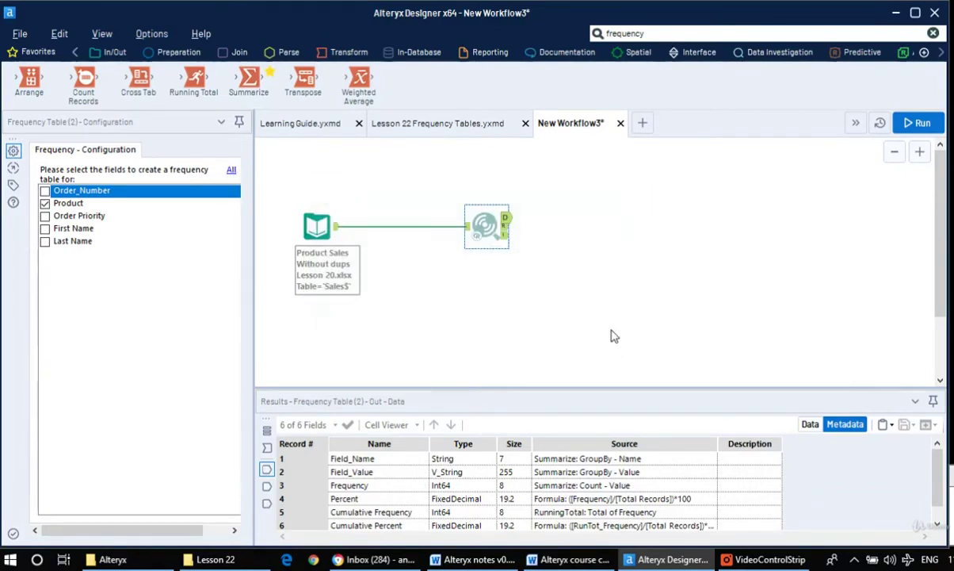
Examine the Frequency Table's Data, Report and Interactive outputs and compare the product frequencies with the sales input's record count
{"action": "left_click", "coordinate": [513, 225]}
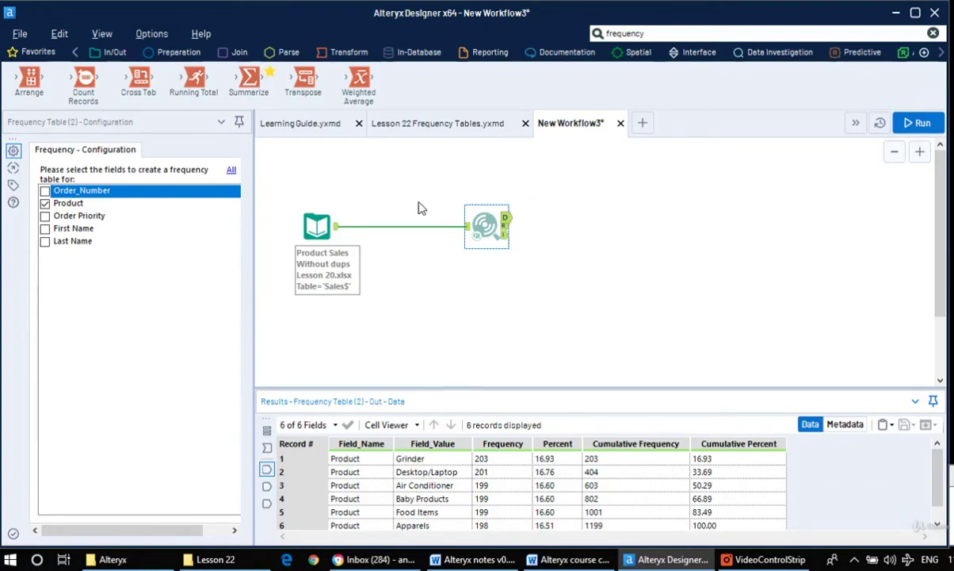
{"action": "left_click", "coordinate": [266, 487]}
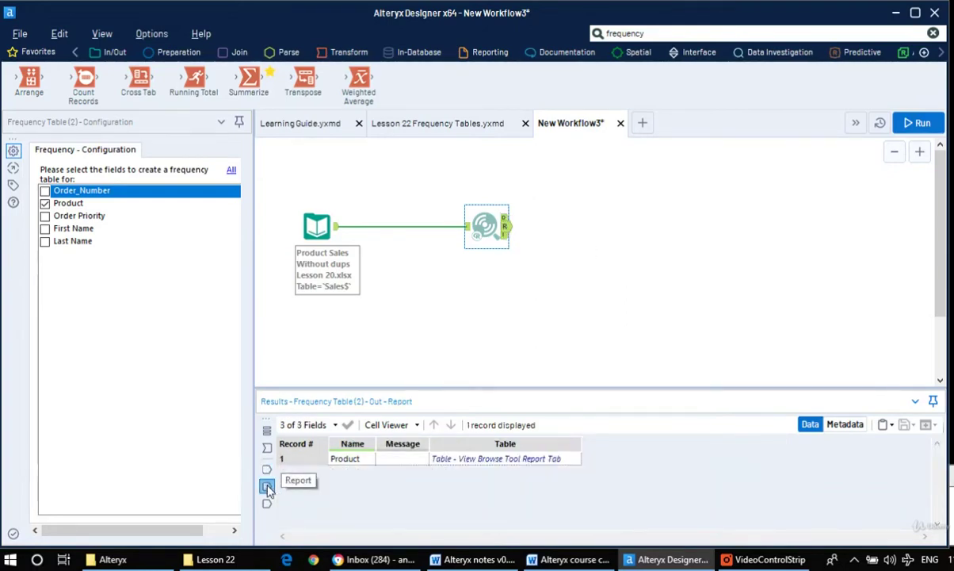
{"action": "left_click", "coordinate": [266, 503]}
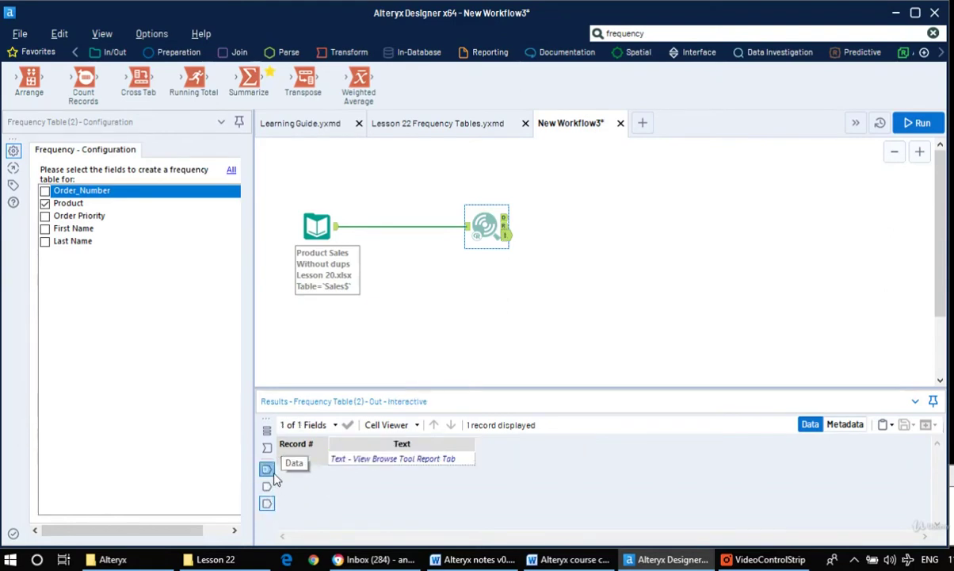
{"action": "left_click", "coordinate": [272, 473]}
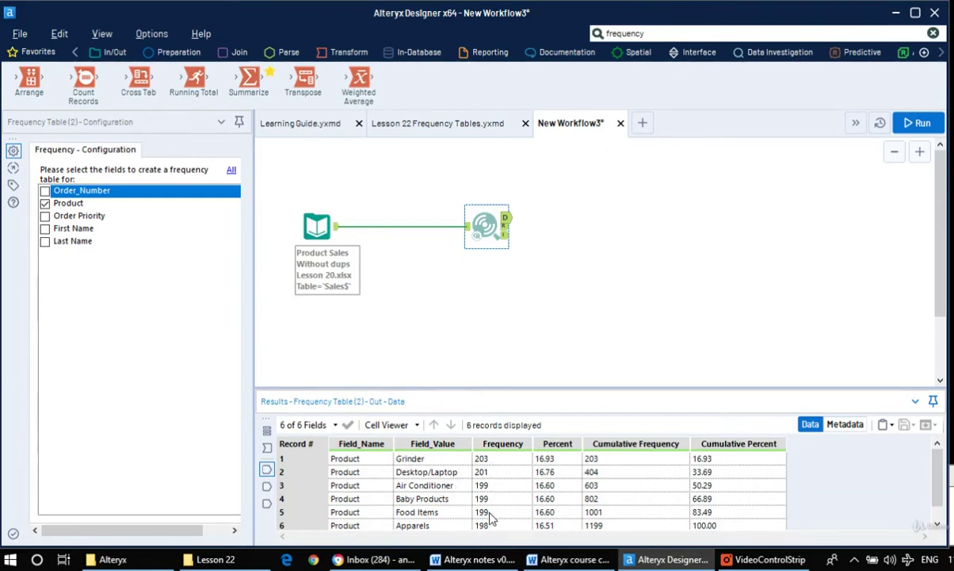
{"action": "left_click", "coordinate": [339, 231]}
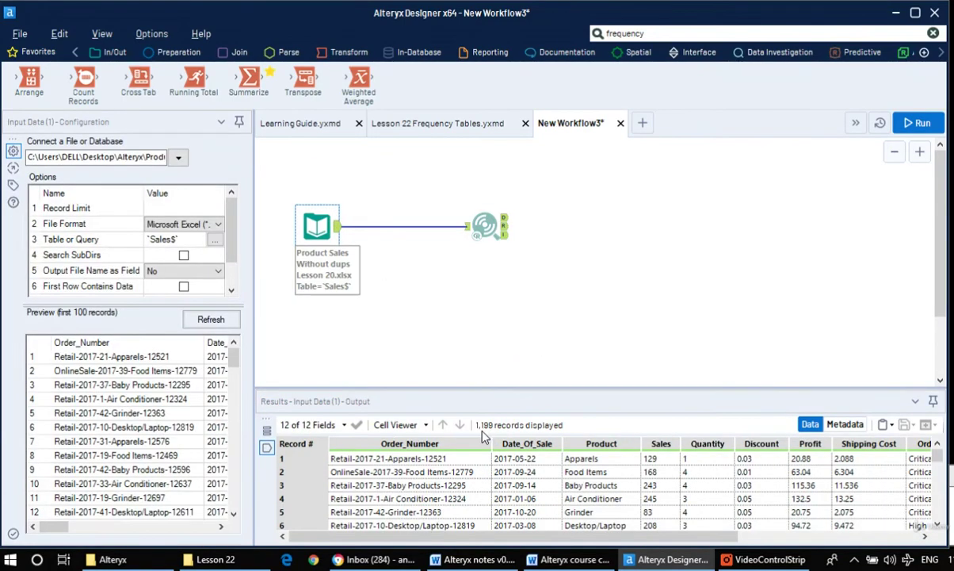
{"action": "left_click", "coordinate": [504, 224]}
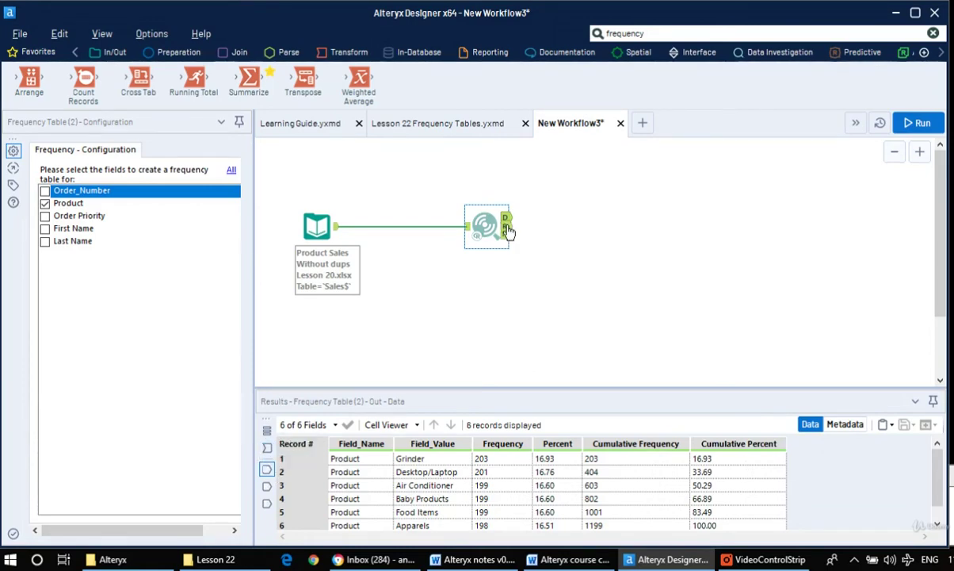
{"action": "left_click", "coordinate": [506, 228]}
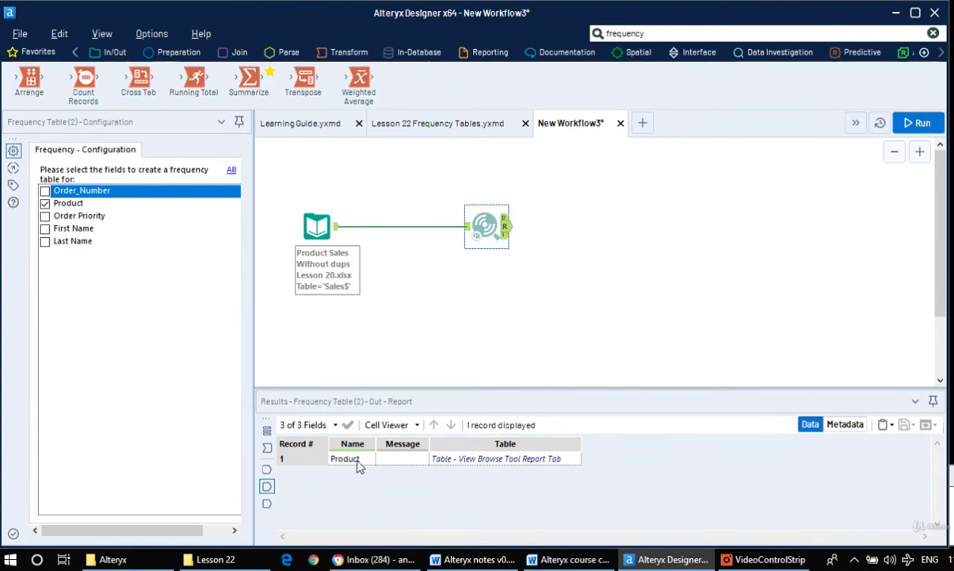
{"action": "left_click", "coordinate": [505, 217]}
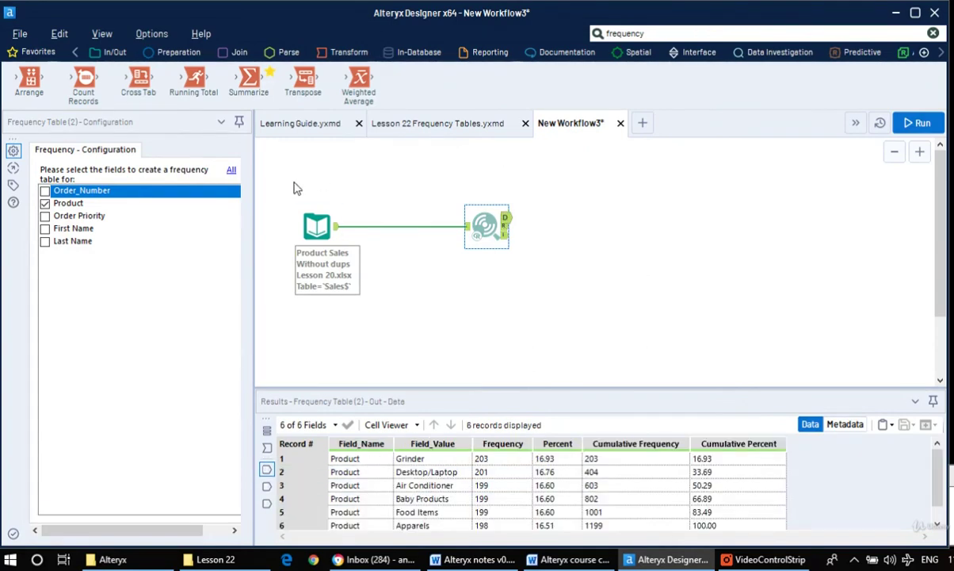
Add a Select tool connected to the sales input and change the Quantity field's type to V_String
{"action": "left_click", "coordinate": [320, 230]}
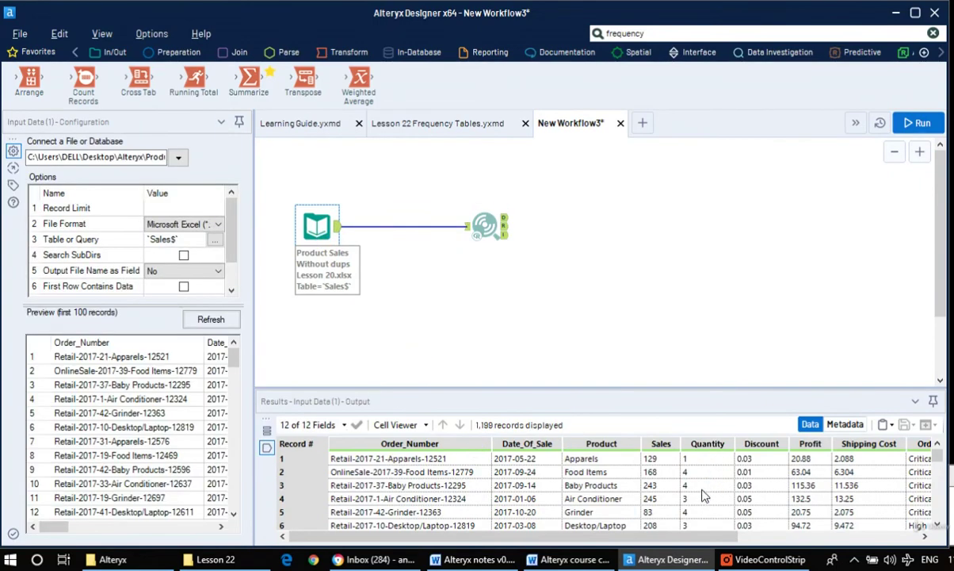
{"action": "left_click", "coordinate": [482, 230]}
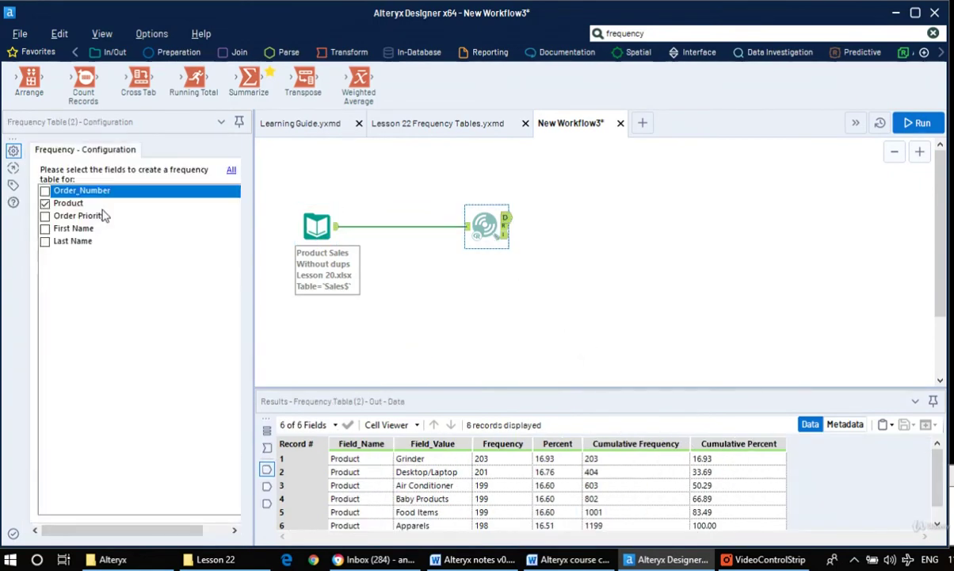
{"action": "left_click", "coordinate": [320, 228]}
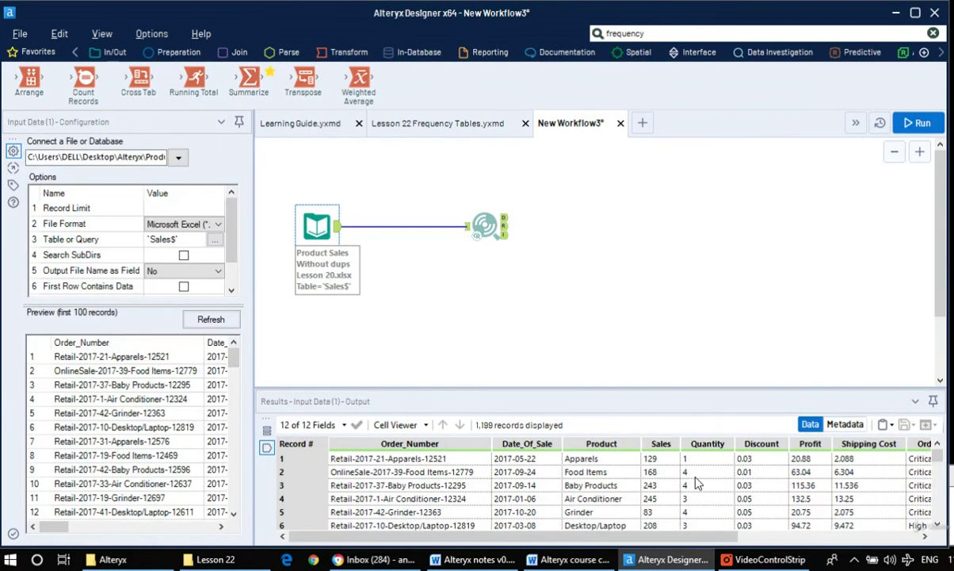
{"action": "left_click", "coordinate": [176, 53]}
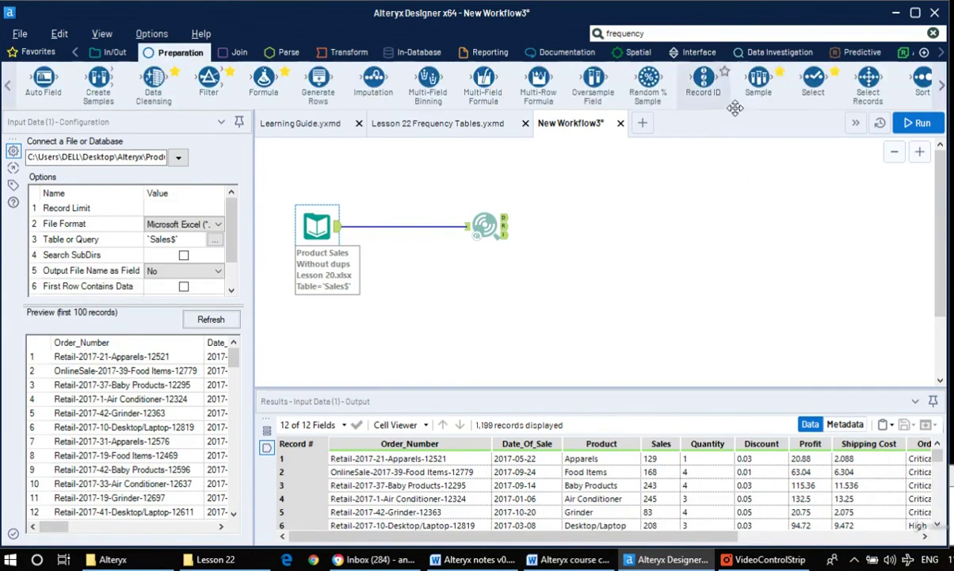
{"action": "left_click_drag", "start_coordinate": [813, 79], "coordinate": [420, 266]}
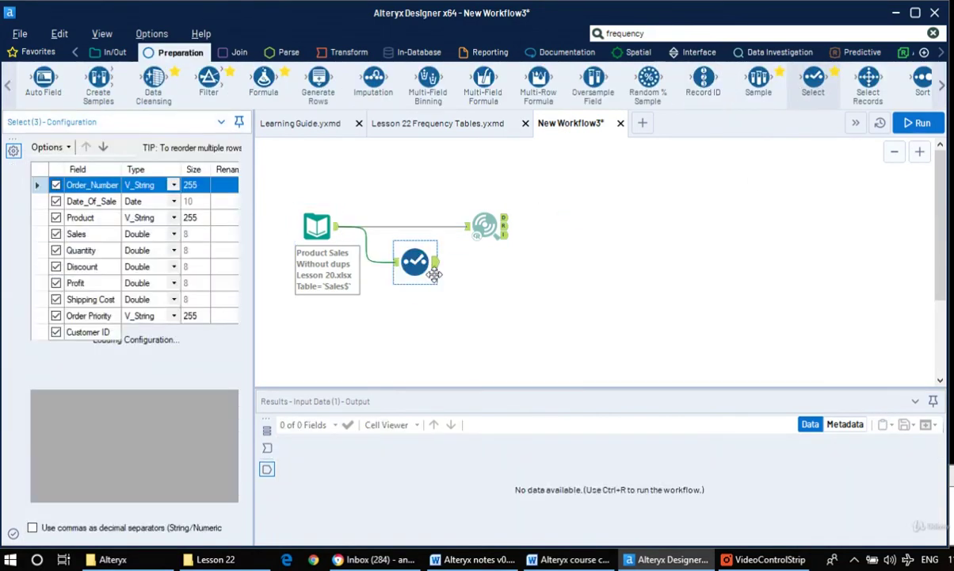
{"action": "left_click", "coordinate": [174, 250]}
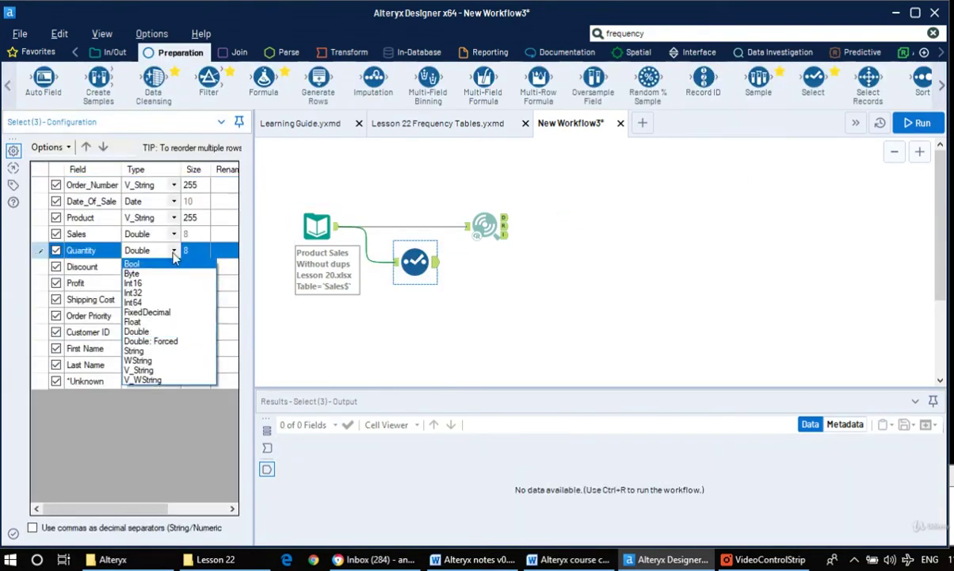
{"action": "left_click", "coordinate": [142, 370]}
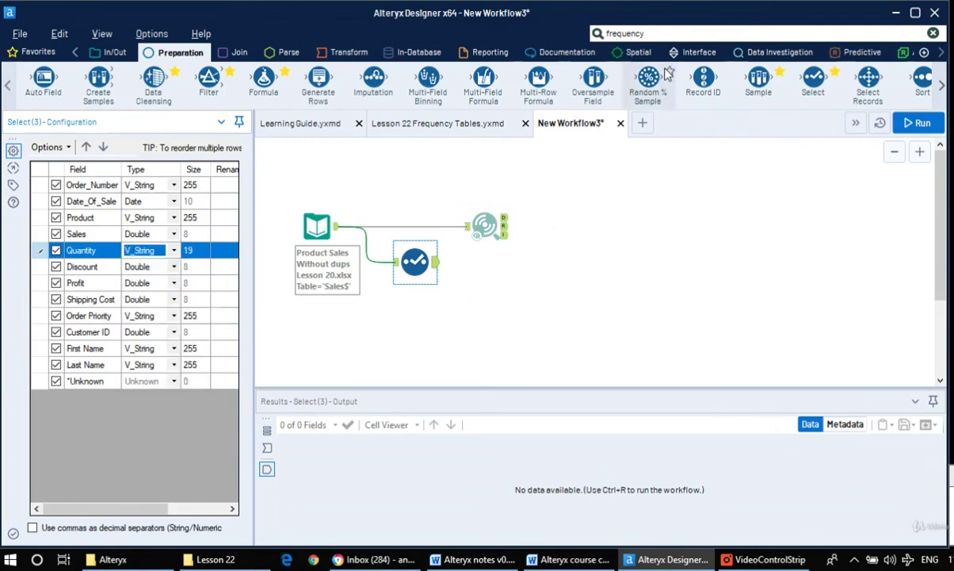
Add a second Frequency Table tool and connect it to the Select tool's output
{"action": "left_click", "coordinate": [626, 33]}
{"action": "left_click_drag", "start_coordinate": [687, 93], "coordinate": [522, 262]}
{"action": "left_click_drag", "start_coordinate": [438, 267], "coordinate": [500, 261]}
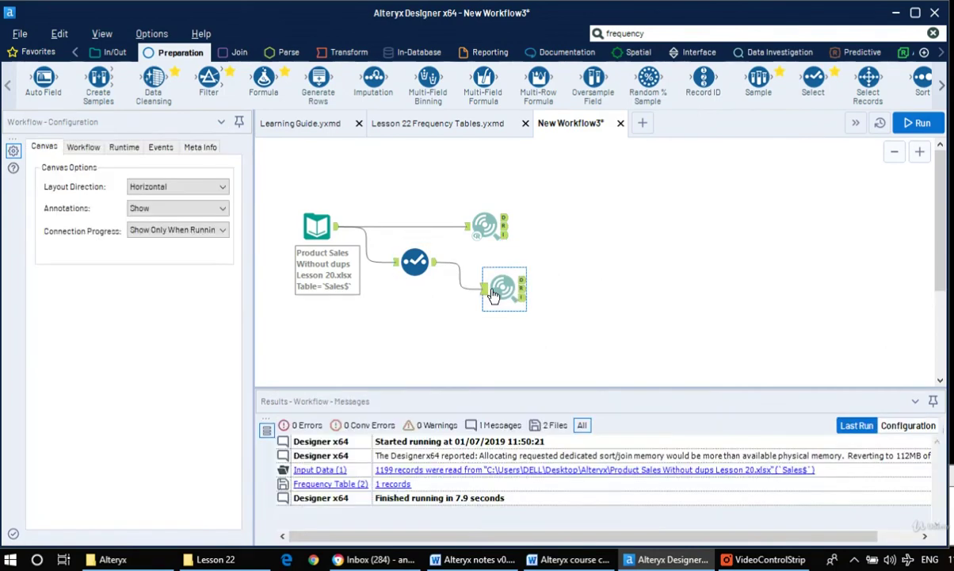
Set the second Frequency Table to use the Quantity field and run the workflow
{"action": "left_click", "coordinate": [493, 294]}
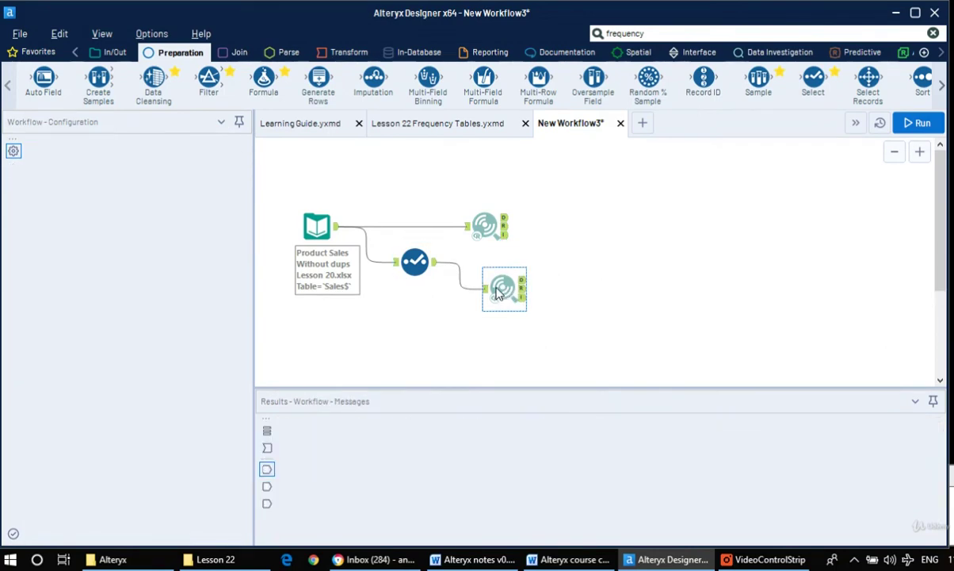
{"action": "left_click", "coordinate": [56, 218]}
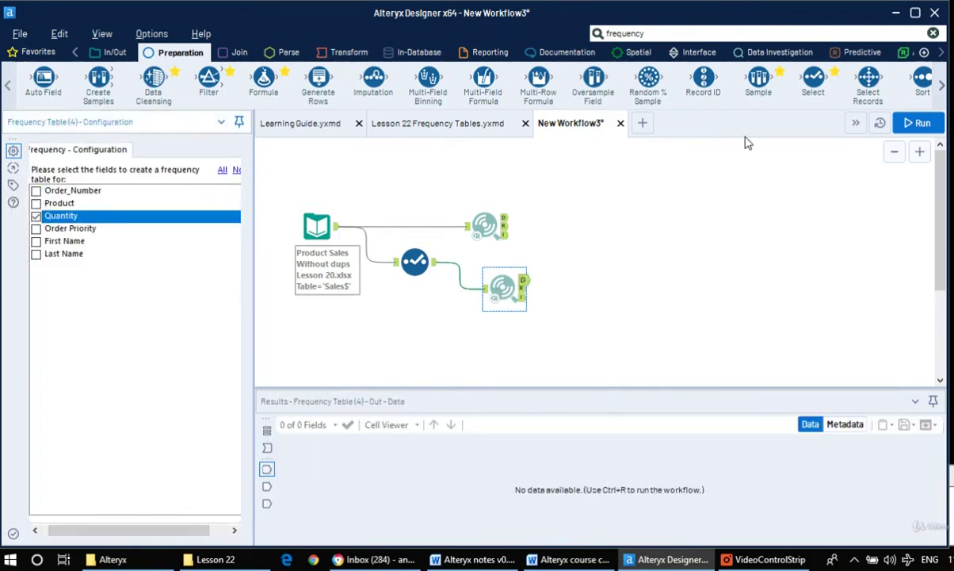
{"action": "left_click", "coordinate": [916, 123]}
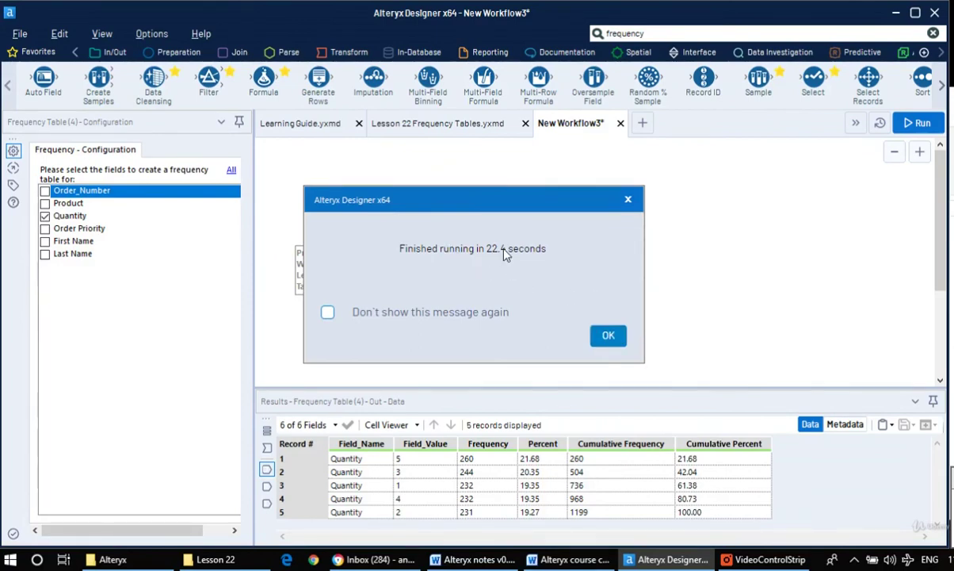
{"action": "left_click", "coordinate": [609, 336]}
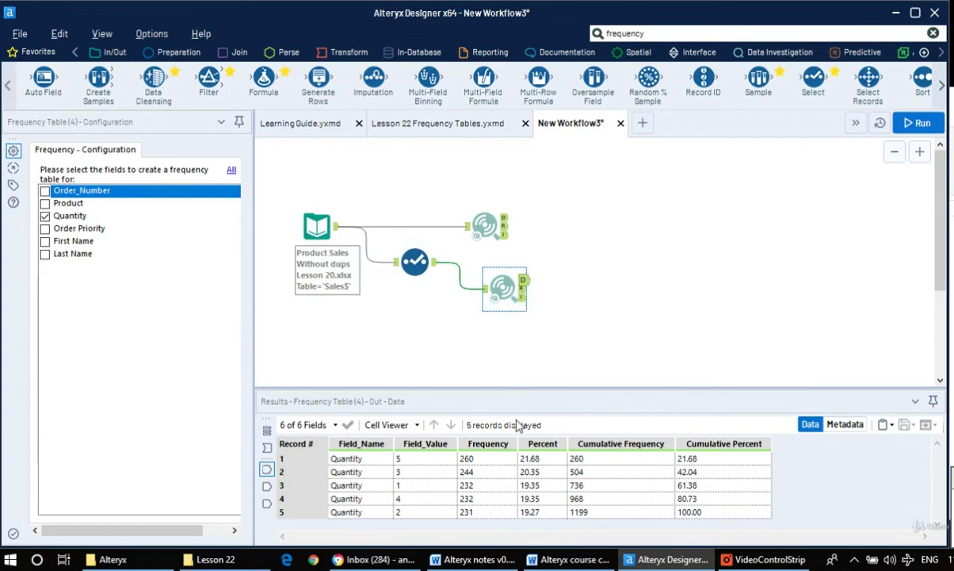